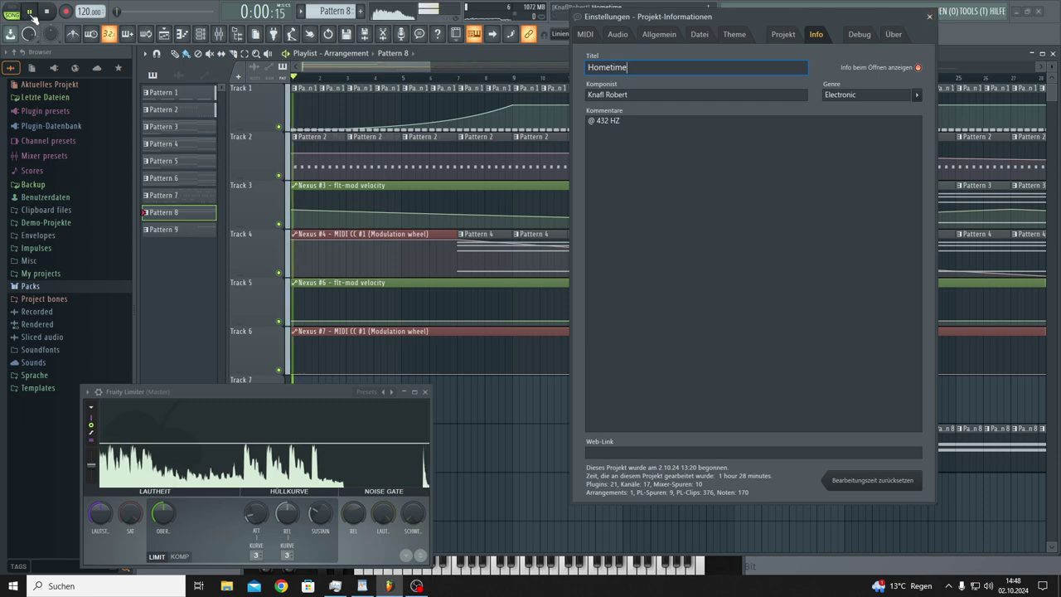
- Close the project information settings and turn on auto-scrolling so the playlist follows playback
left_click(929, 17)
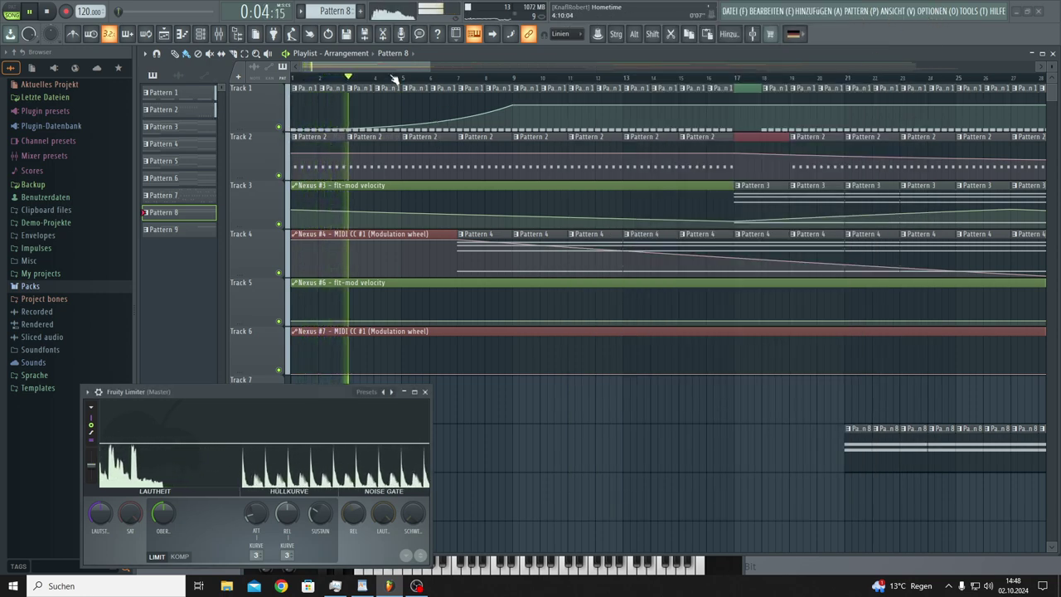
scroll(431, 76, "up", 3)
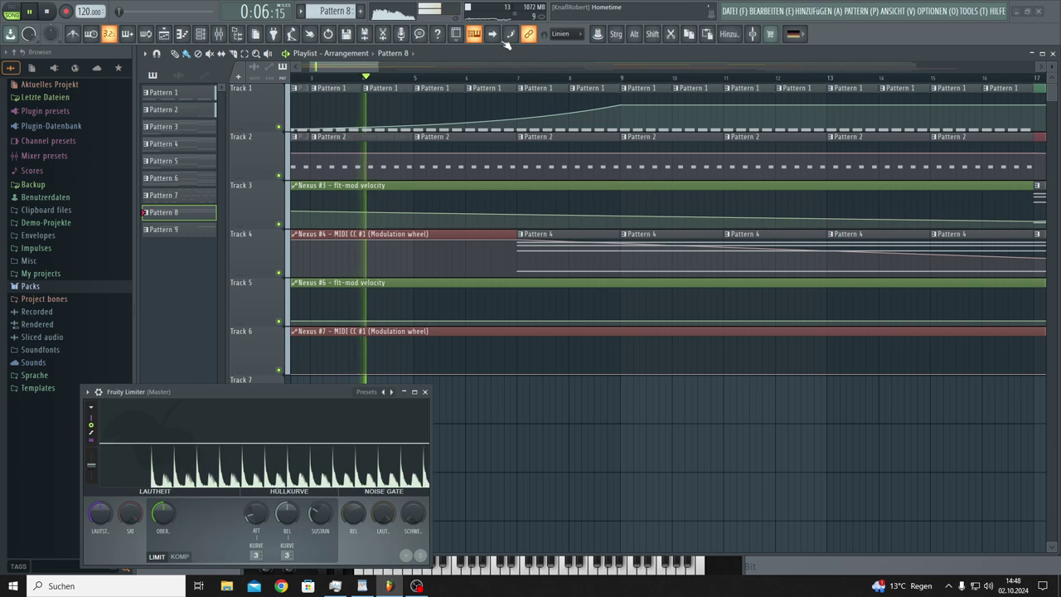
left_click(497, 34)
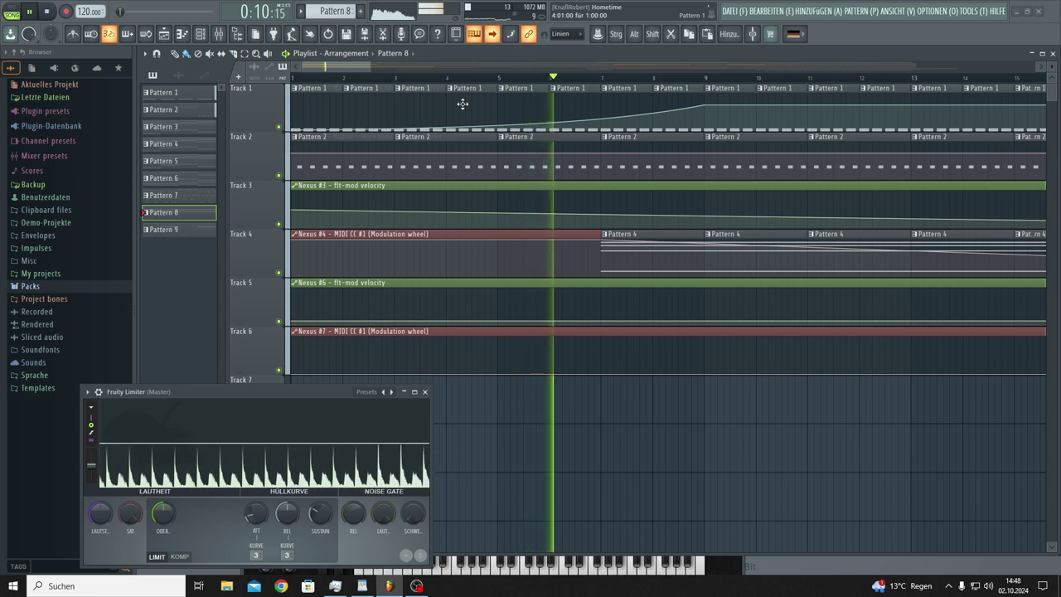
- Look through the automation clips in the playlist's clip picker and return to the pattern list
left_click(204, 76)
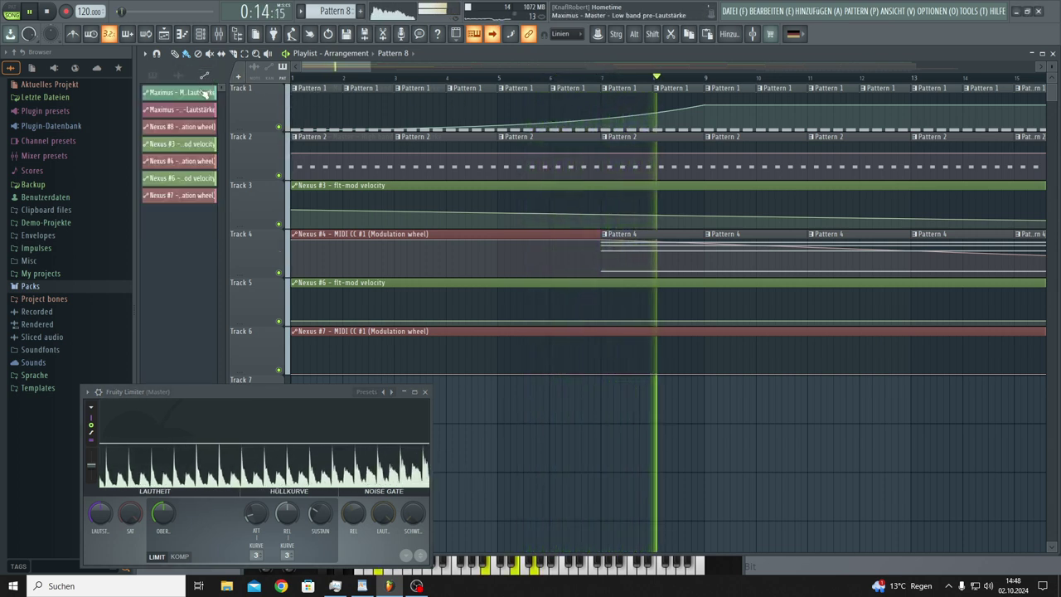
left_click(154, 75)
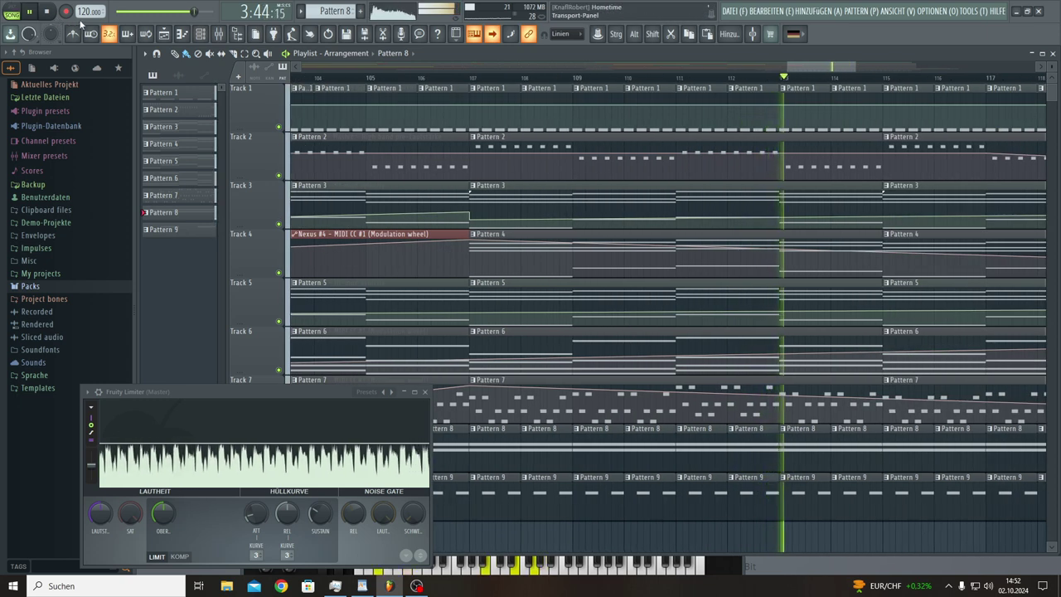
- Raise the project tempo to 140 BPM, stop playback and play the song again from the beginning
left_click_drag(91, 11, 92, 8)
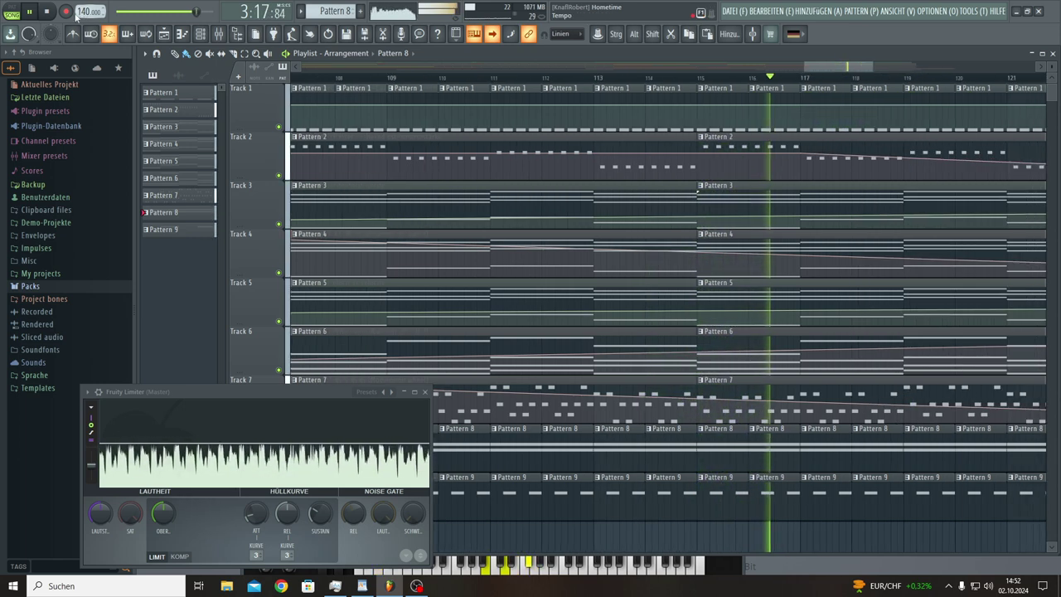
left_click(48, 12)
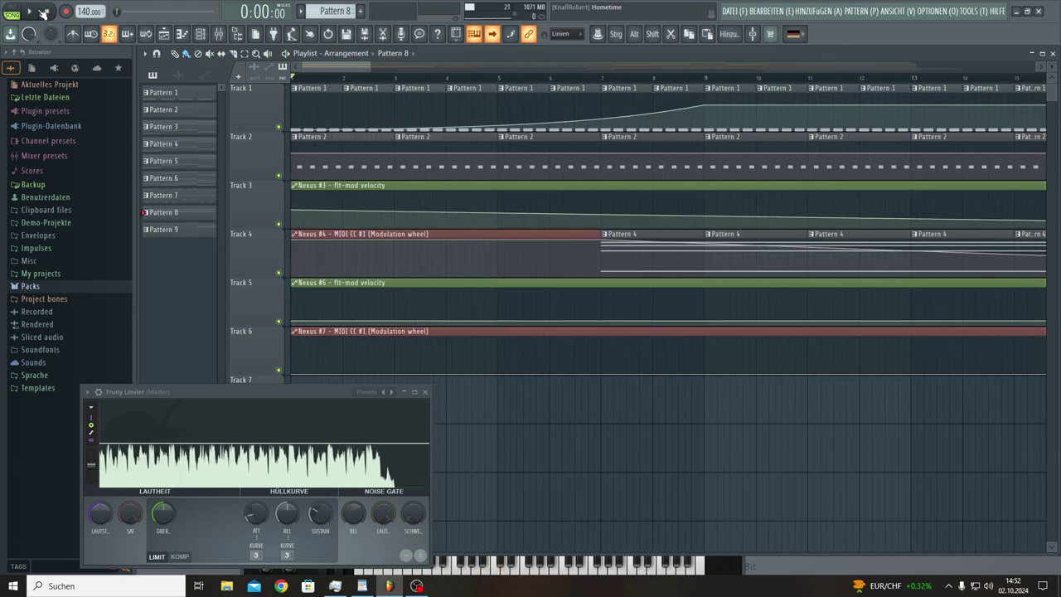
key("space")
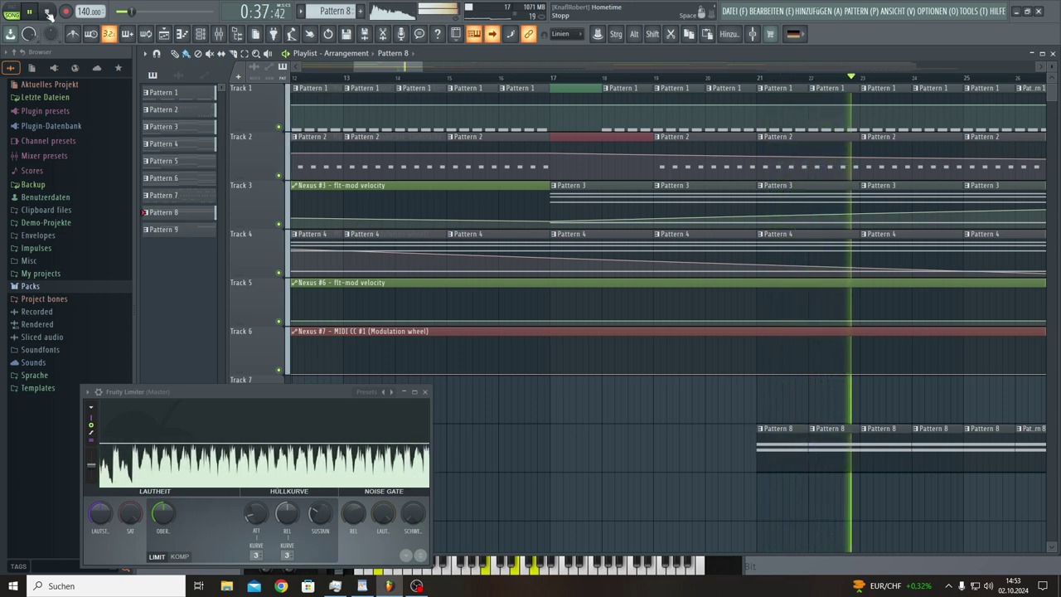
- Bring up the Channel Rack and save the project under its existing file name
left_click(199, 34)
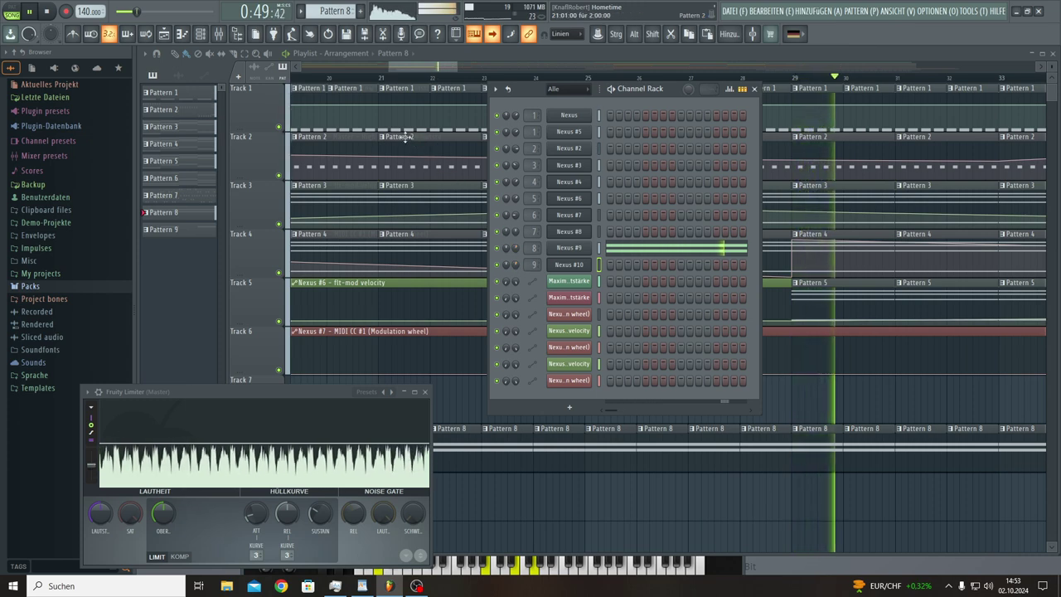
left_click(732, 10)
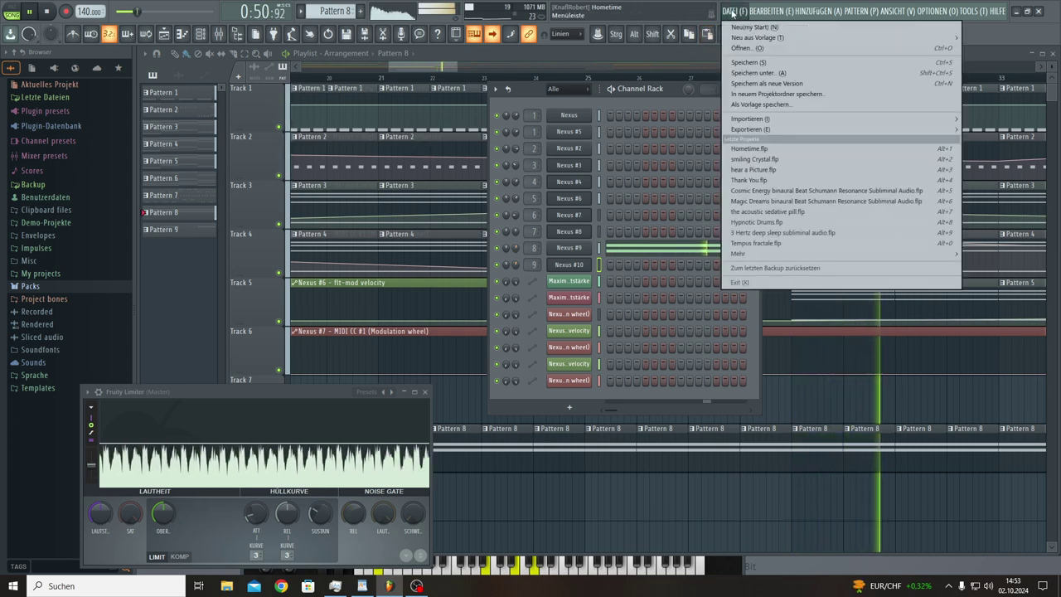
left_click(748, 63)
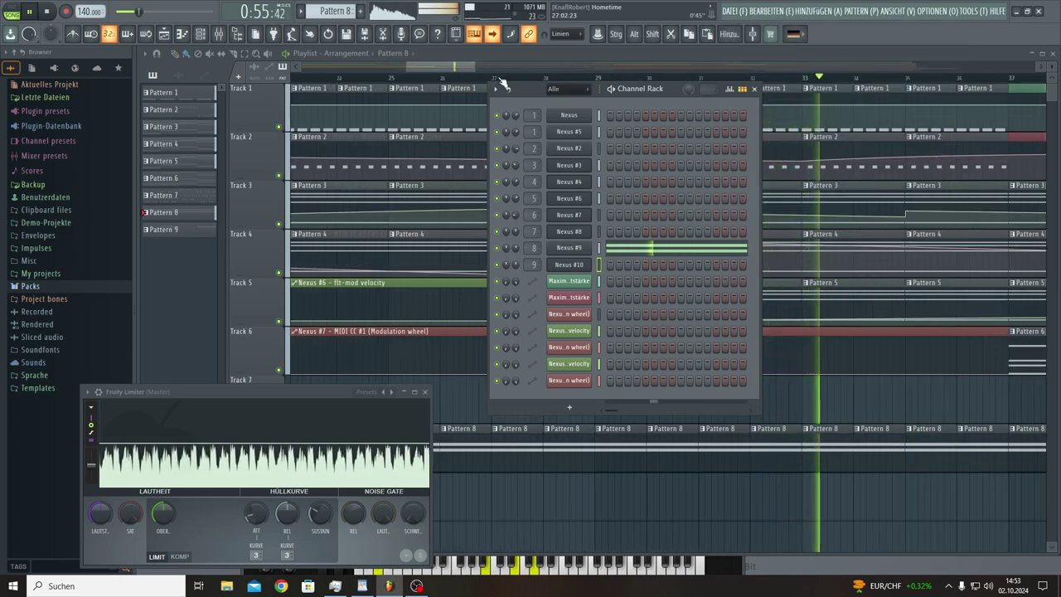
- Bring up the Channel Rack and inspect the presets loaded in Nexus, Nexus #5 and Nexus #2
left_click_drag(484, 66, 1021, 89)
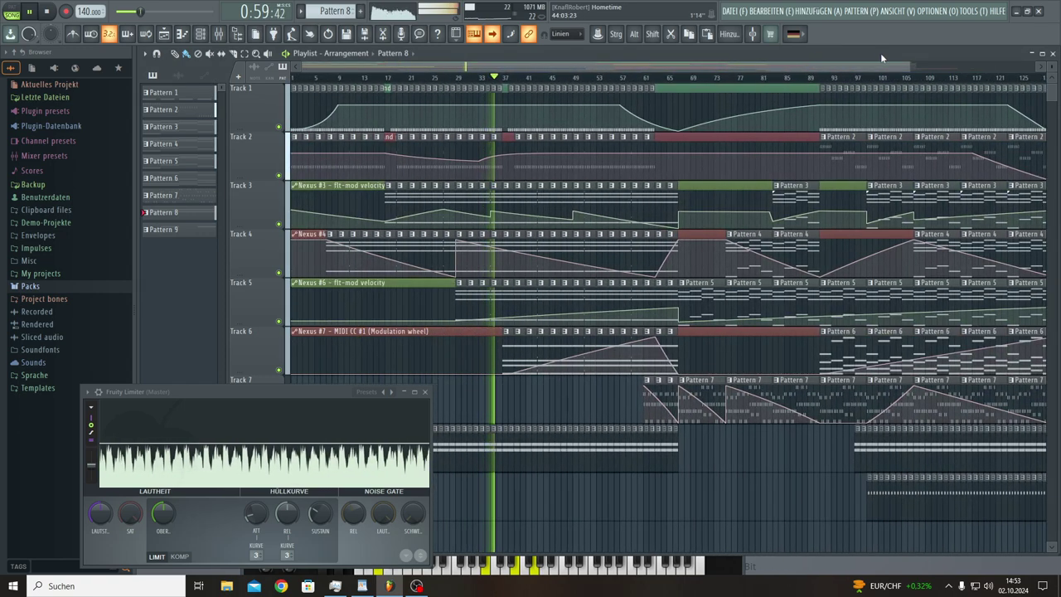
left_click_drag(907, 67, 1032, 87)
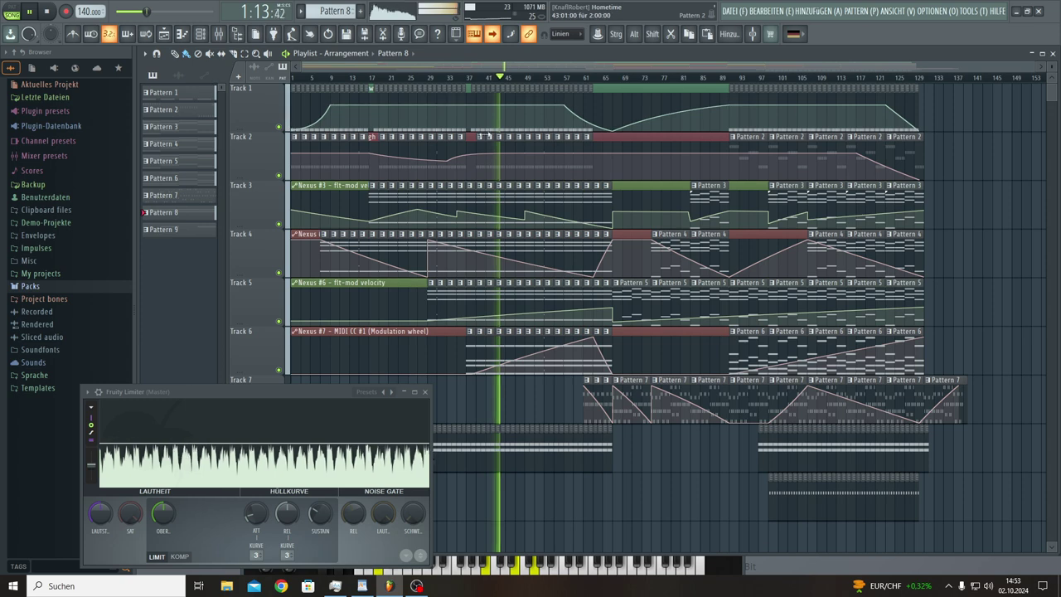
left_click(200, 38)
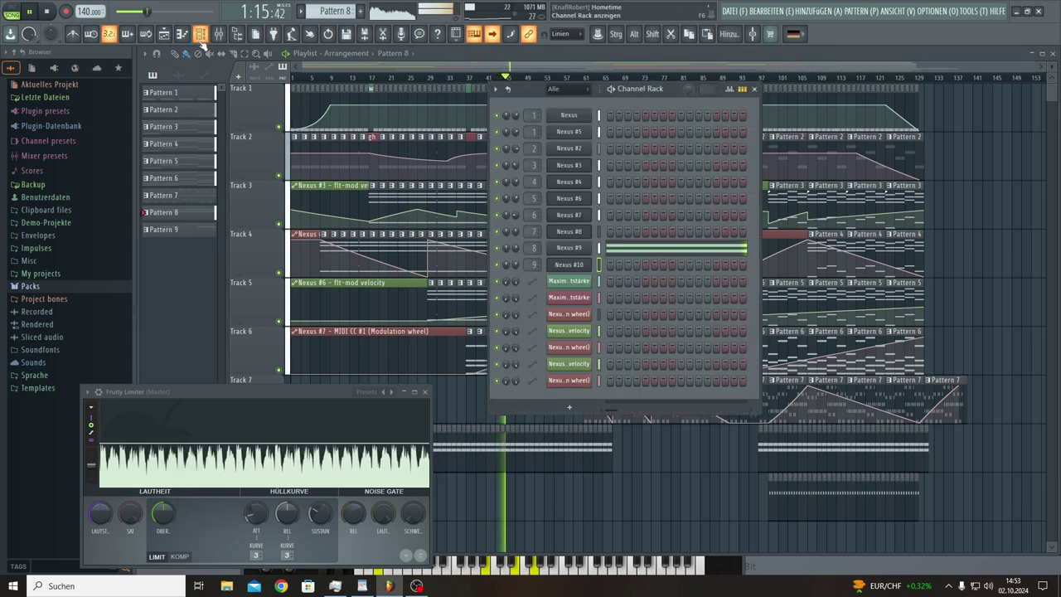
left_click(570, 121)
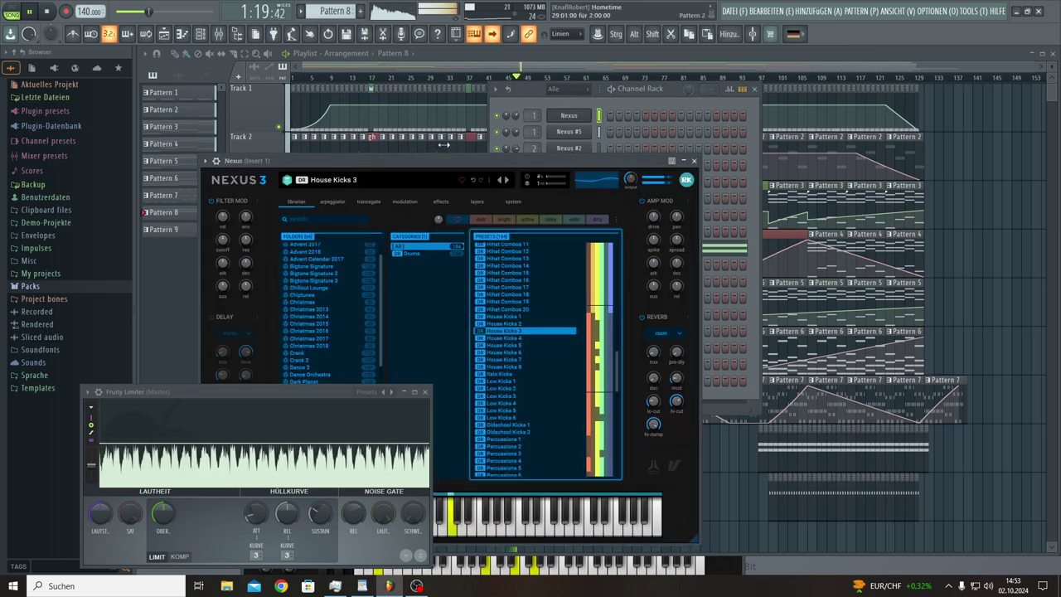
left_click(569, 134)
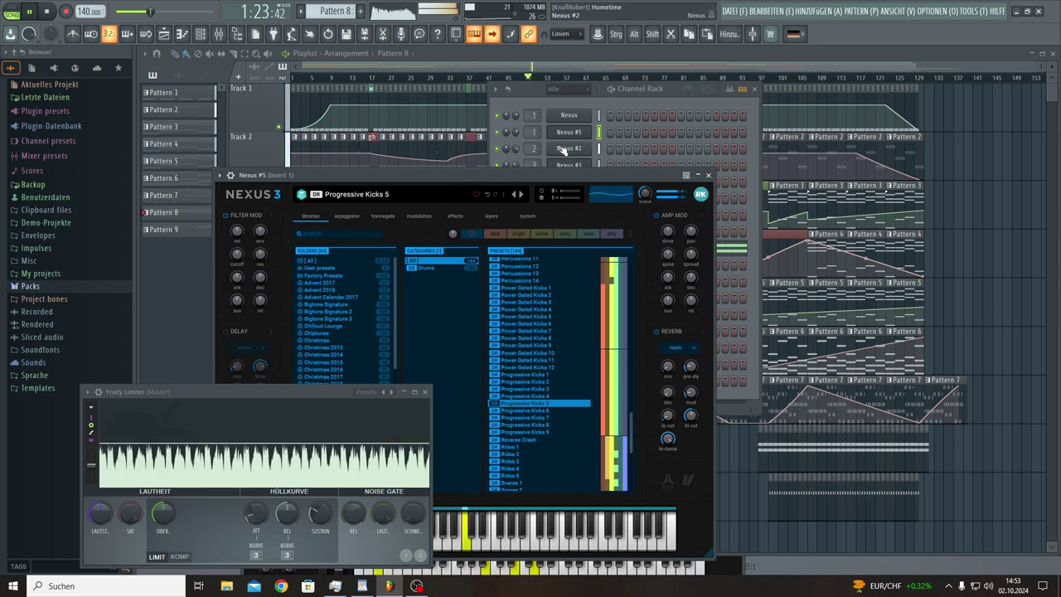
left_click(563, 150)
left_click_drag(615, 94, 793, 90)
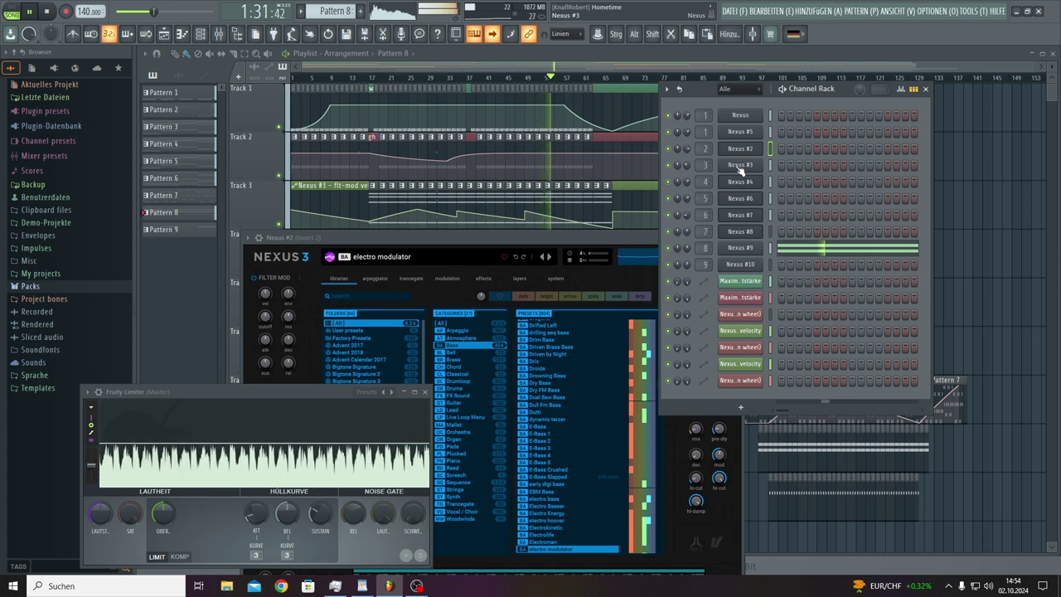
- Inspect the presets of Nexus #3, Nexus #4 and Nexus #6, keeping each plugin window clear of the Channel Rack
left_click(735, 165)
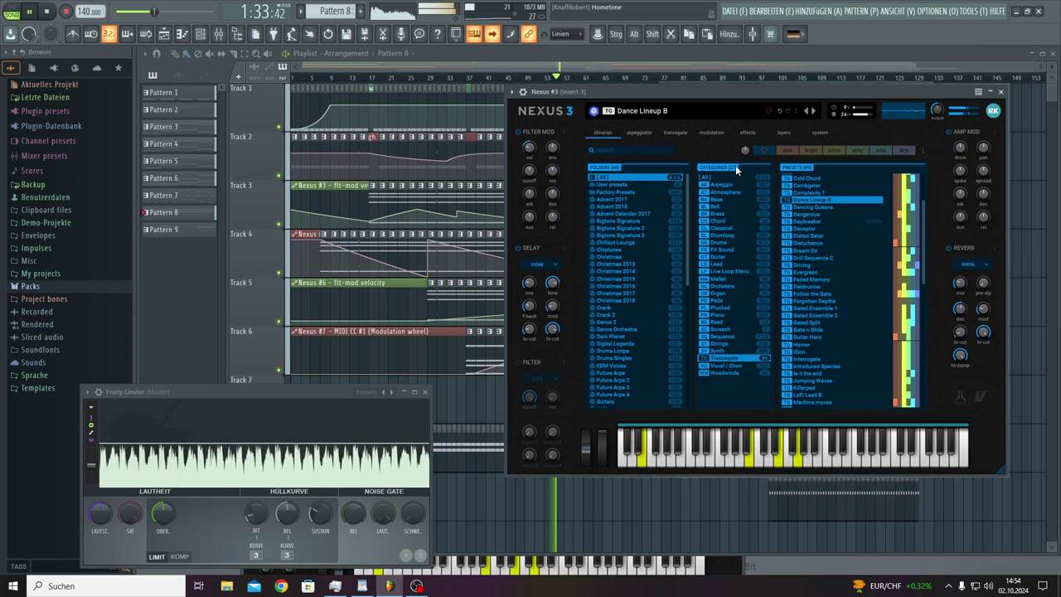
left_click_drag(731, 88, 353, 102)
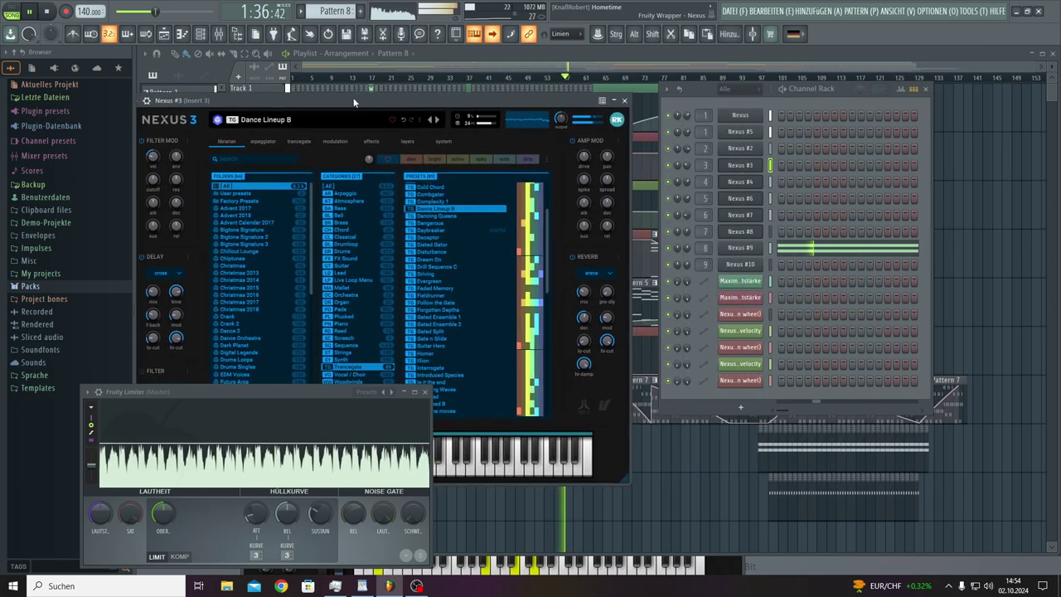
left_click(740, 181)
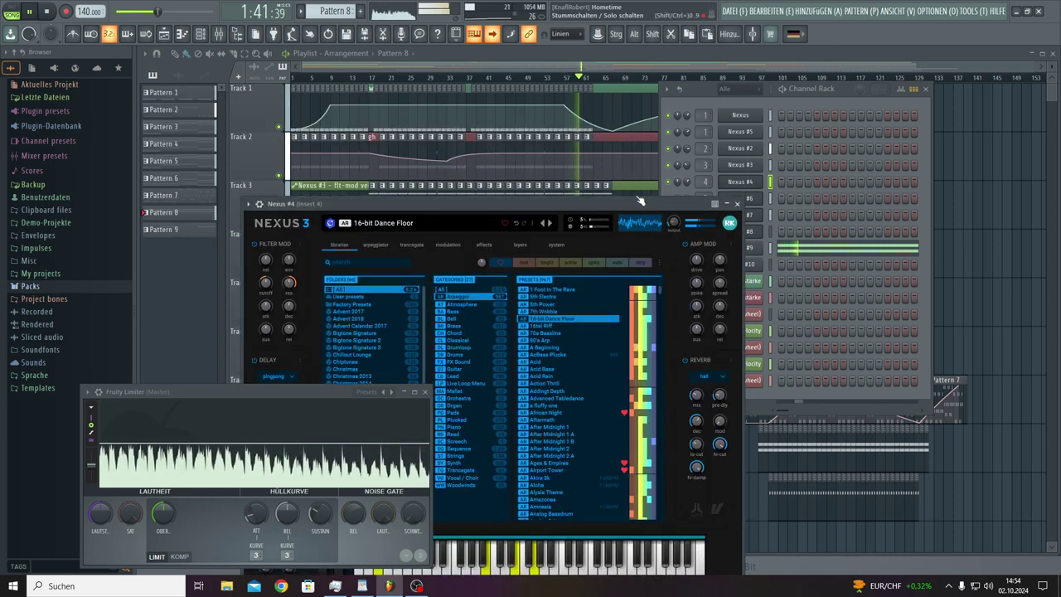
left_click_drag(534, 205, 472, 133)
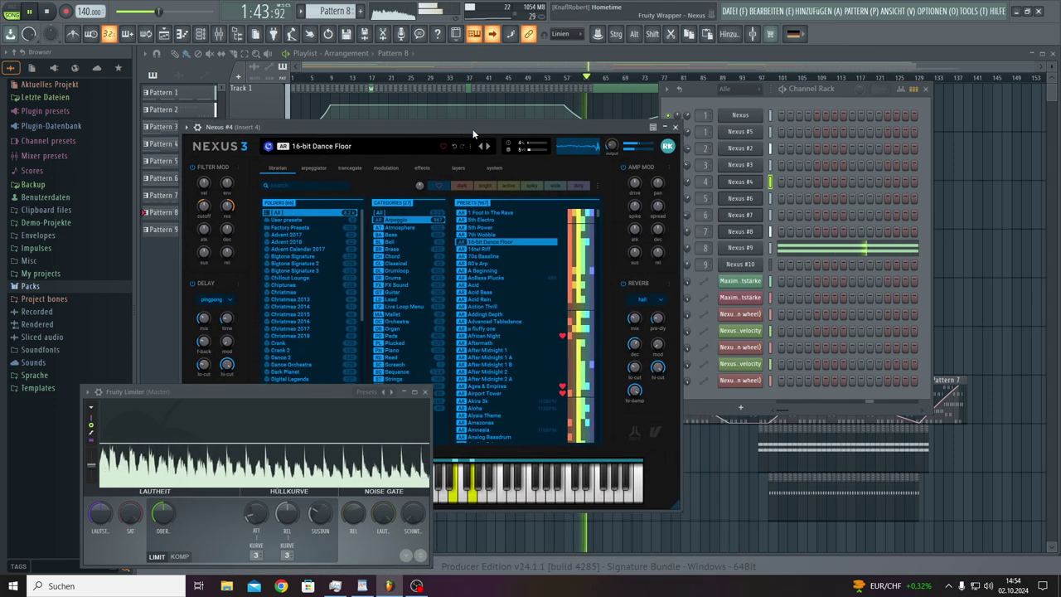
left_click(735, 202)
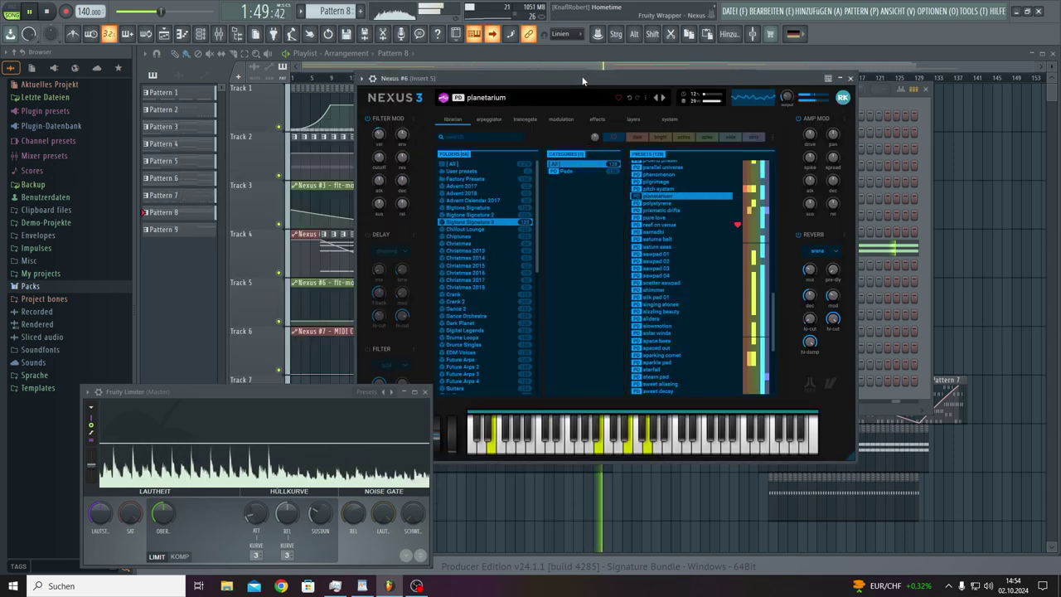
left_click_drag(583, 81, 360, 66)
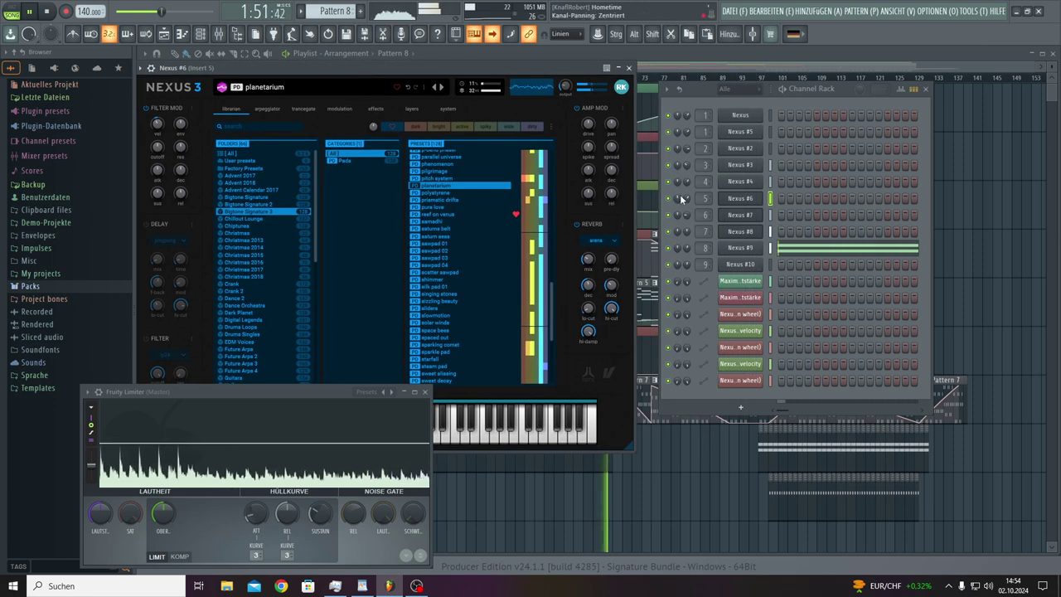
- Inspect the presets of Nexus #7, #8, #9 and #10, and close the plugin window and the Channel Rack
left_click(747, 217)
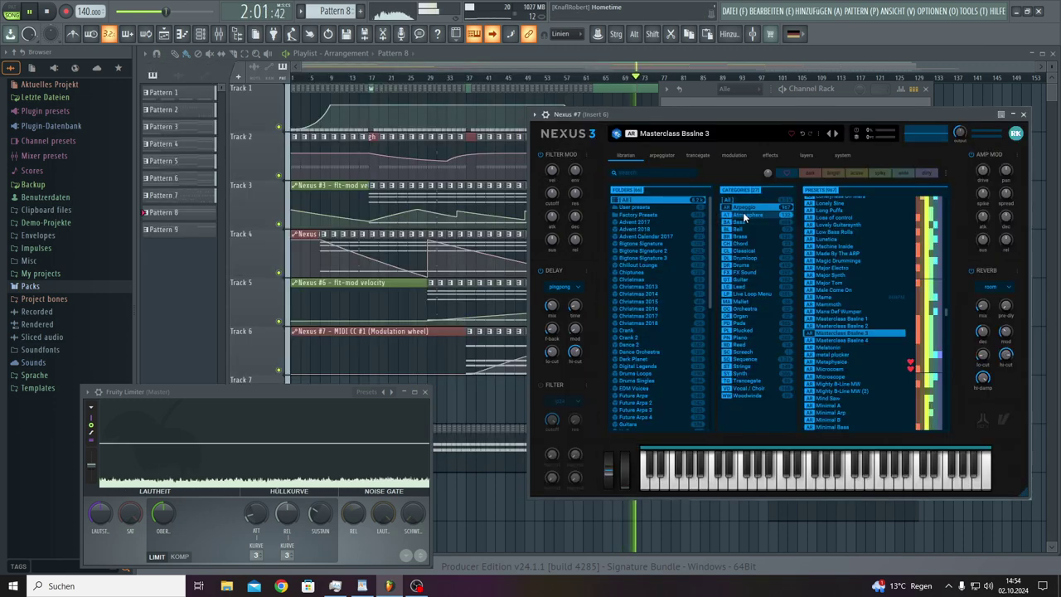
left_click_drag(748, 115, 353, 58)
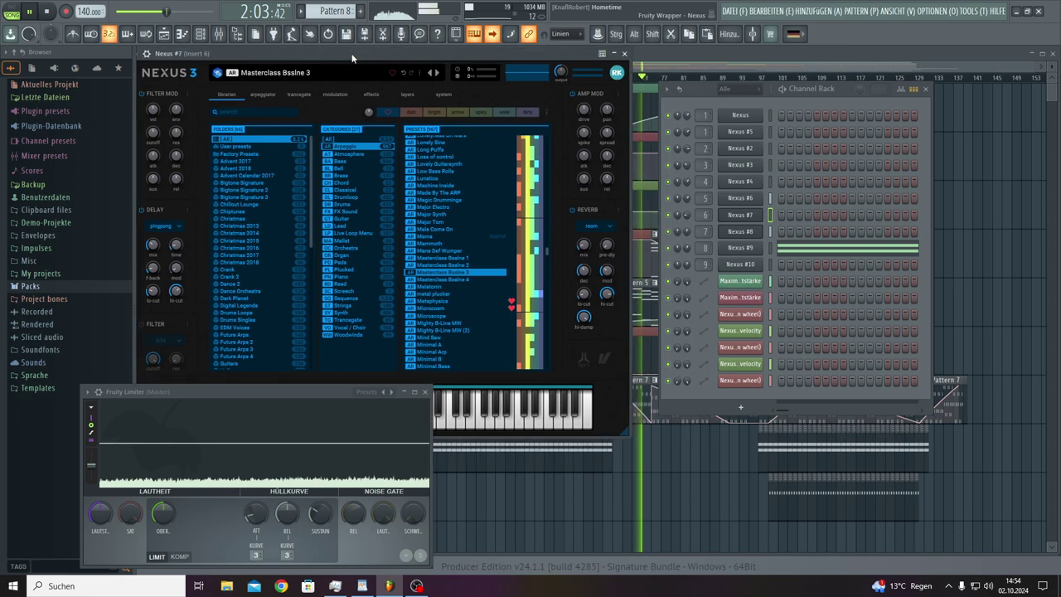
left_click(746, 233)
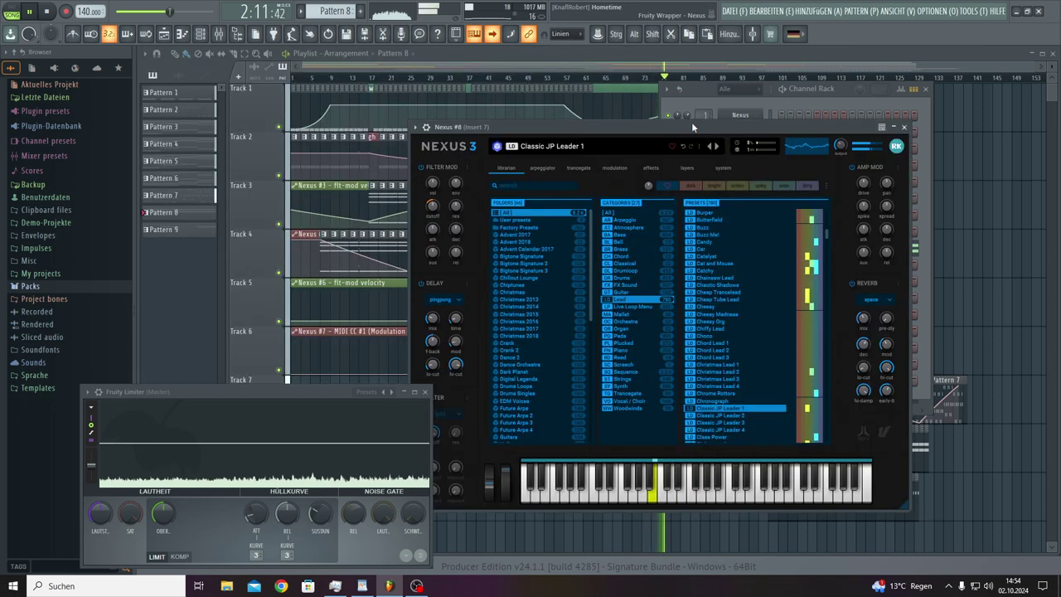
left_click_drag(692, 122, 436, 92)
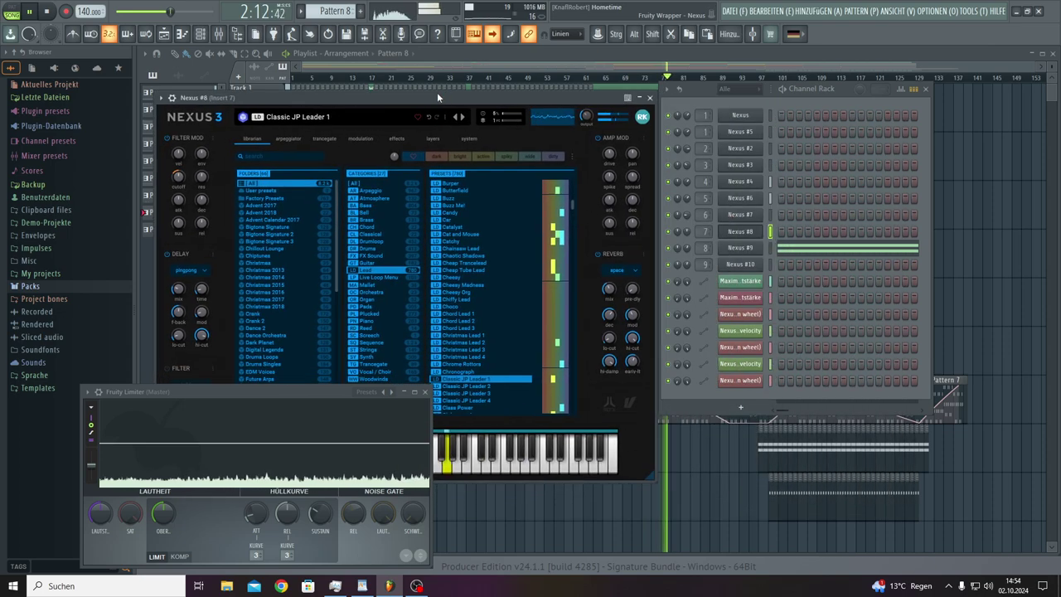
left_click(752, 249)
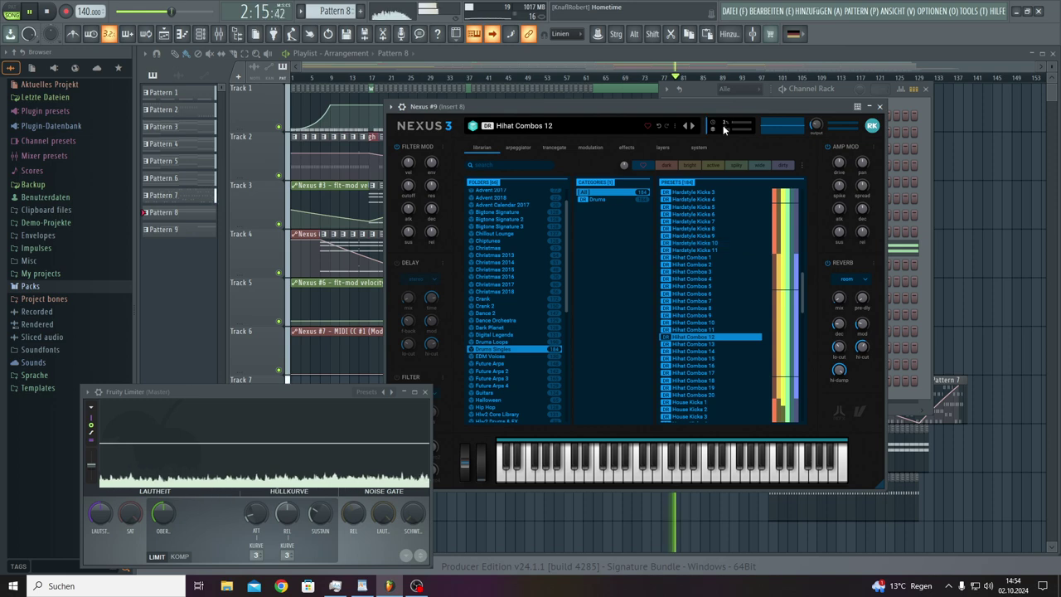
left_click_drag(723, 109, 511, 48)
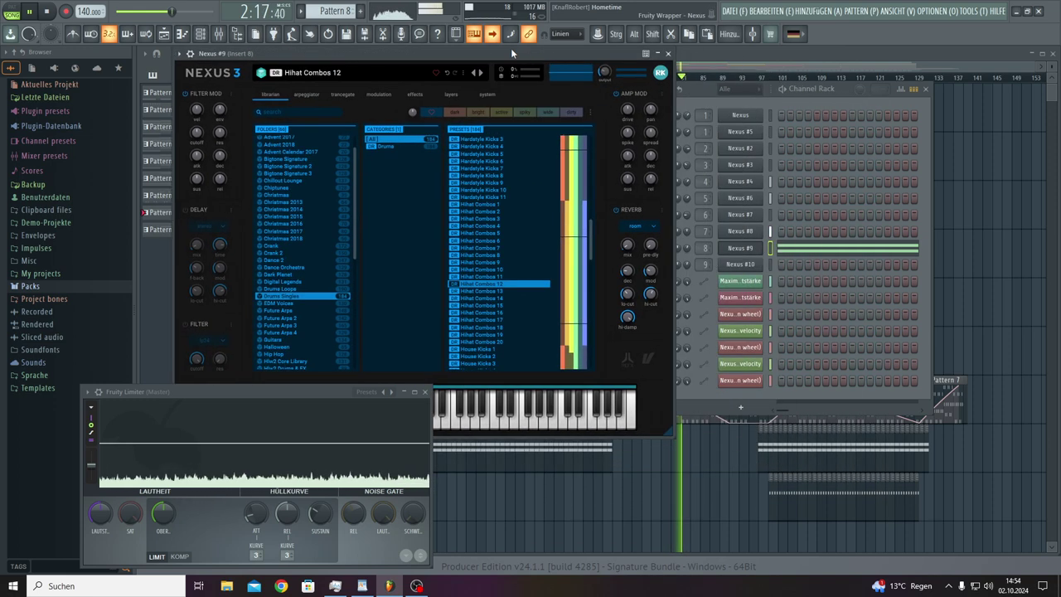
left_click(753, 264)
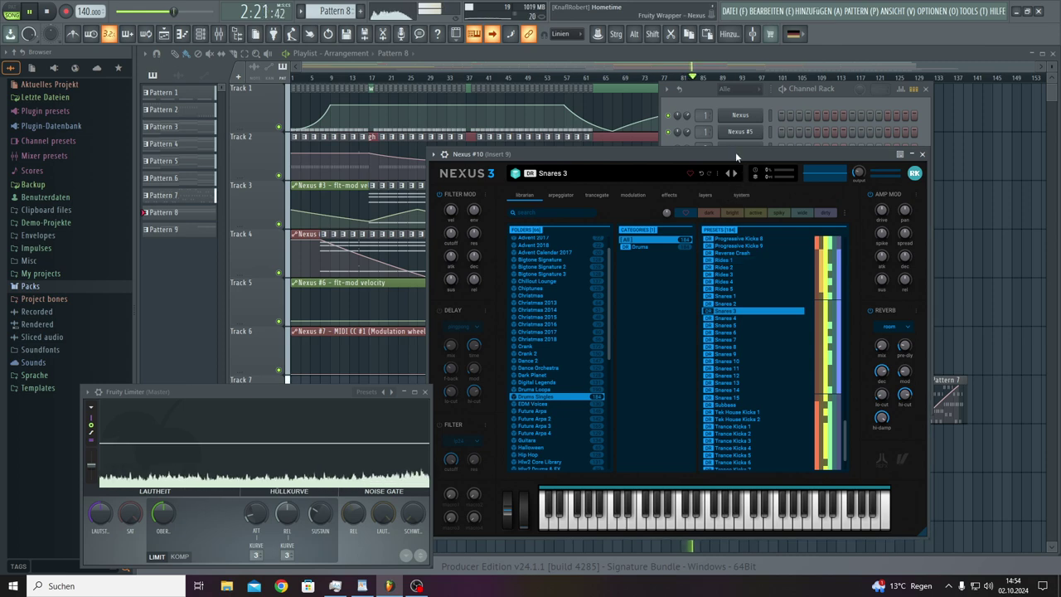
left_click_drag(736, 152, 516, 97)
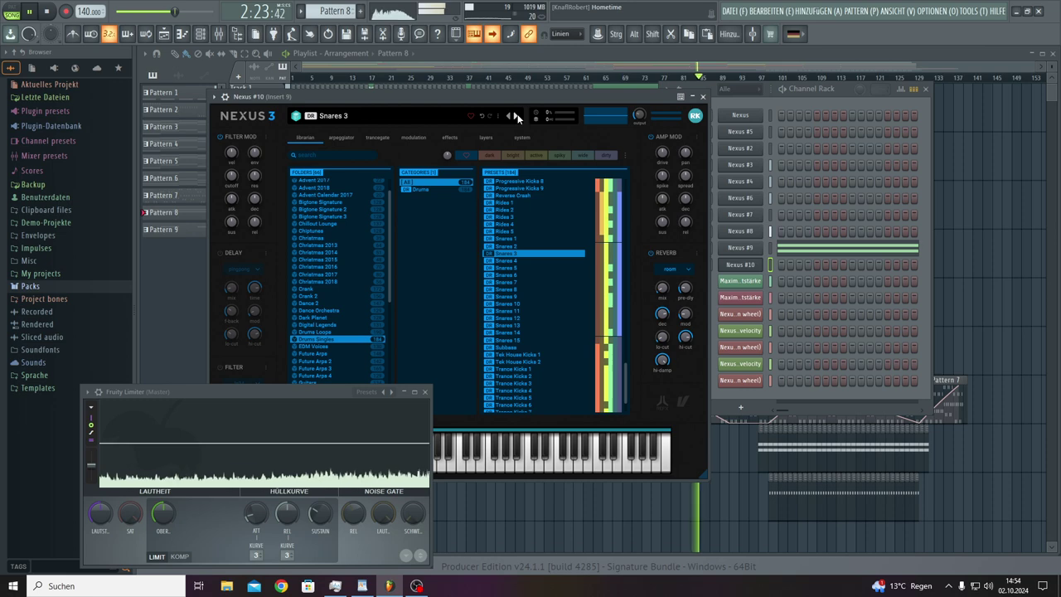
left_click(703, 96)
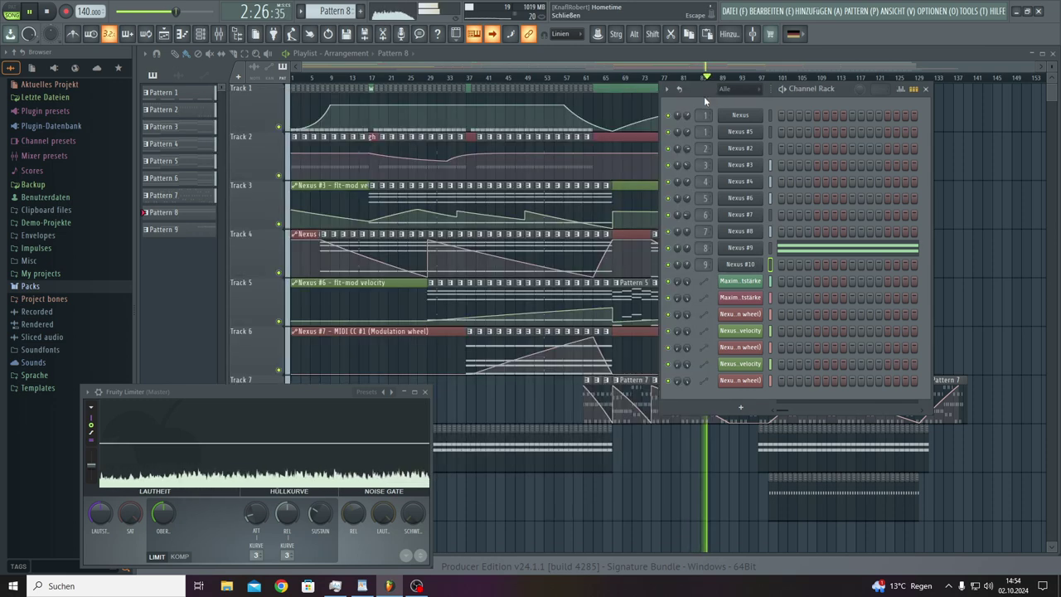
left_click(927, 89)
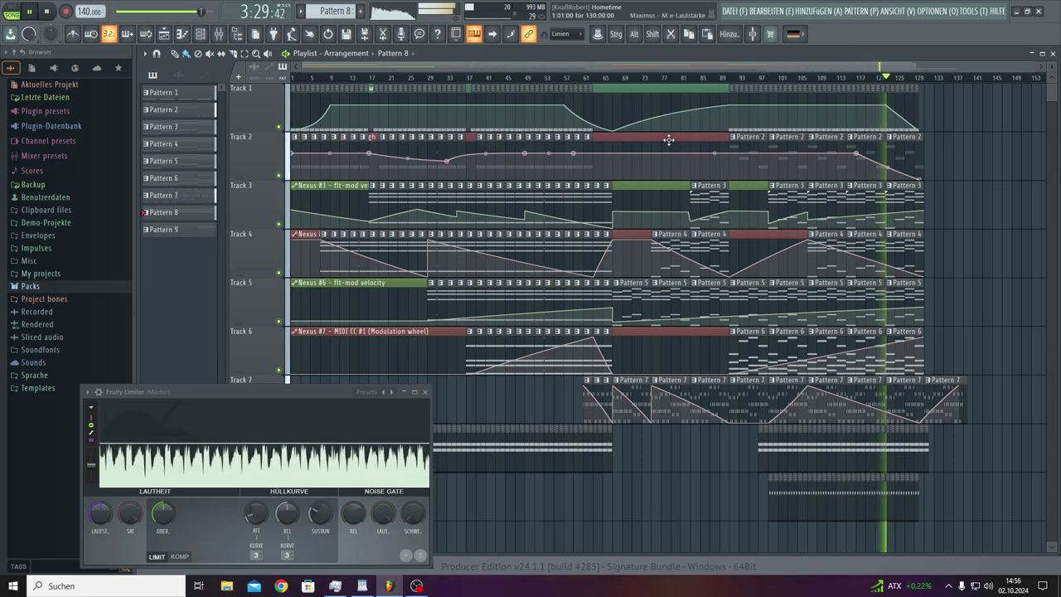
- Undo the last two edits in the playlist arrangement
key("ctrl+alt+z")
key("ctrl+alt+z")
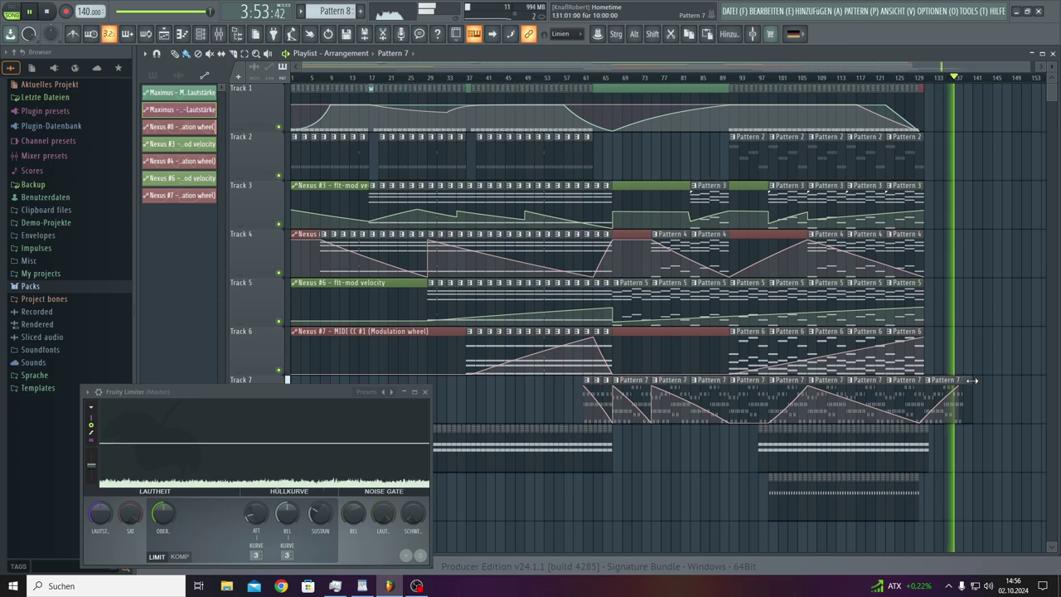
- Trim the last Pattern 7 clip on Track 7 to bar 139 and extend the Nexus #8 modulation wheel automation clip to bar 141
scroll(1007, 83, "up", 5)
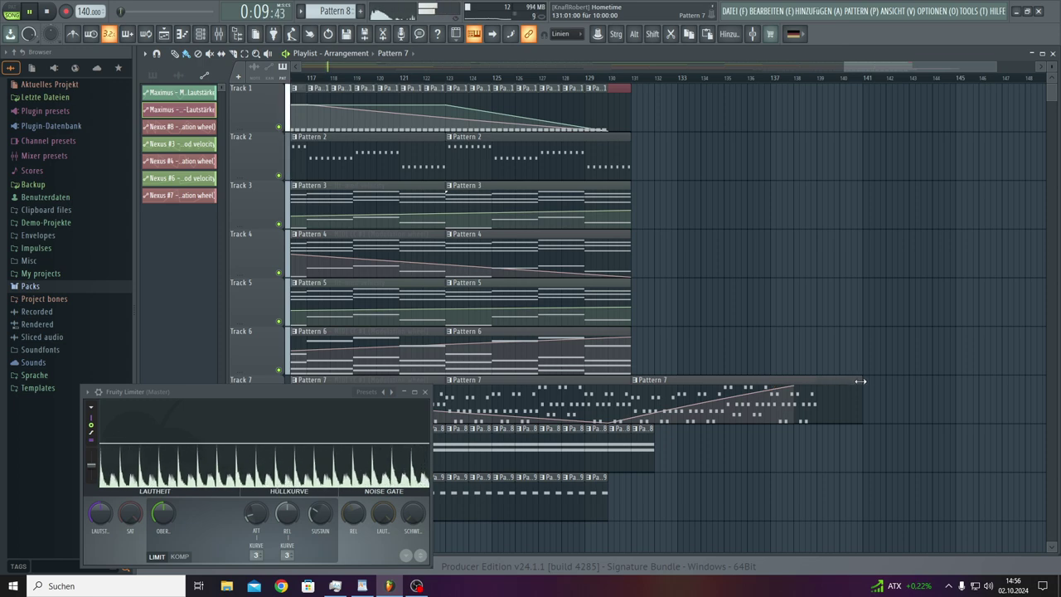
left_click_drag(861, 380, 819, 380)
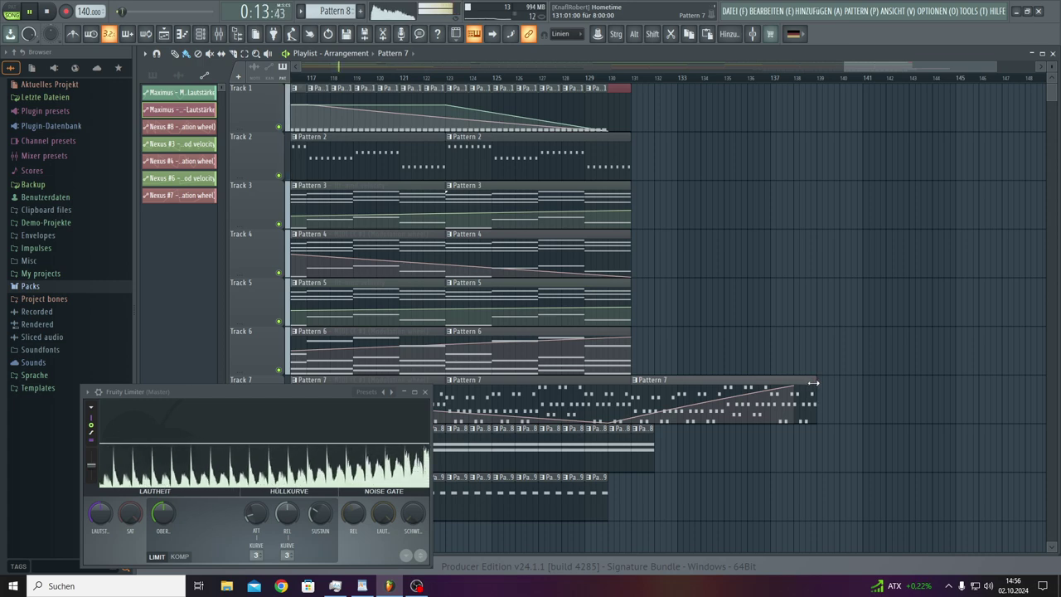
scroll(833, 76, "up", 5)
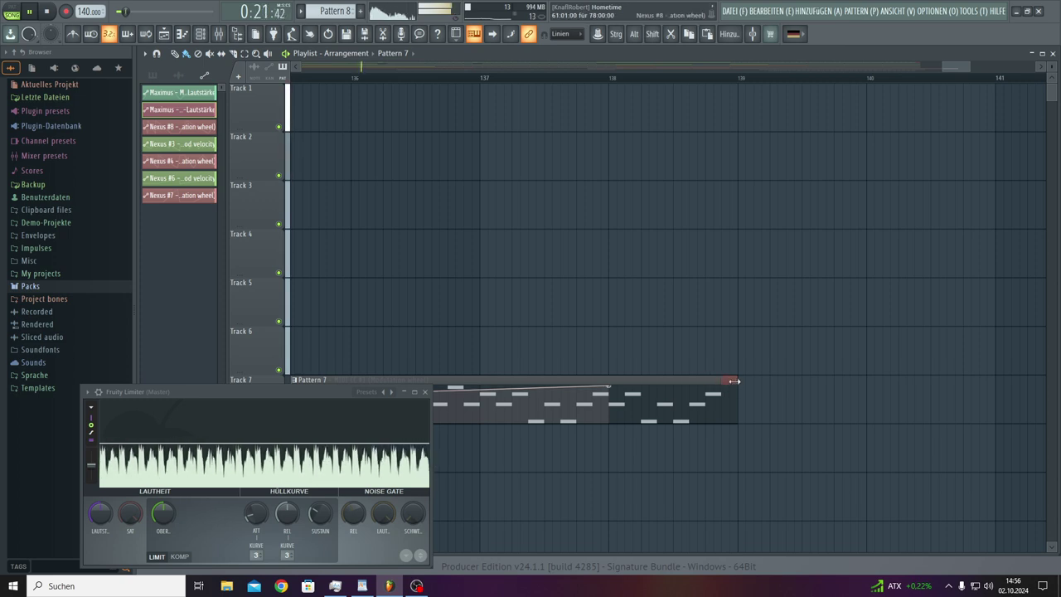
left_click_drag(735, 381, 805, 383)
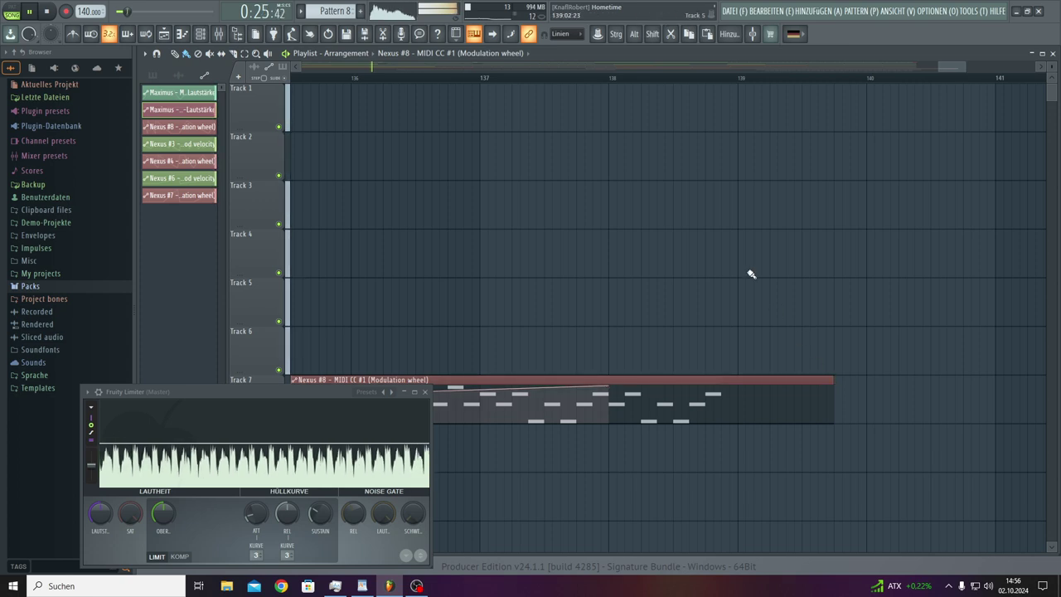
left_click(615, 83)
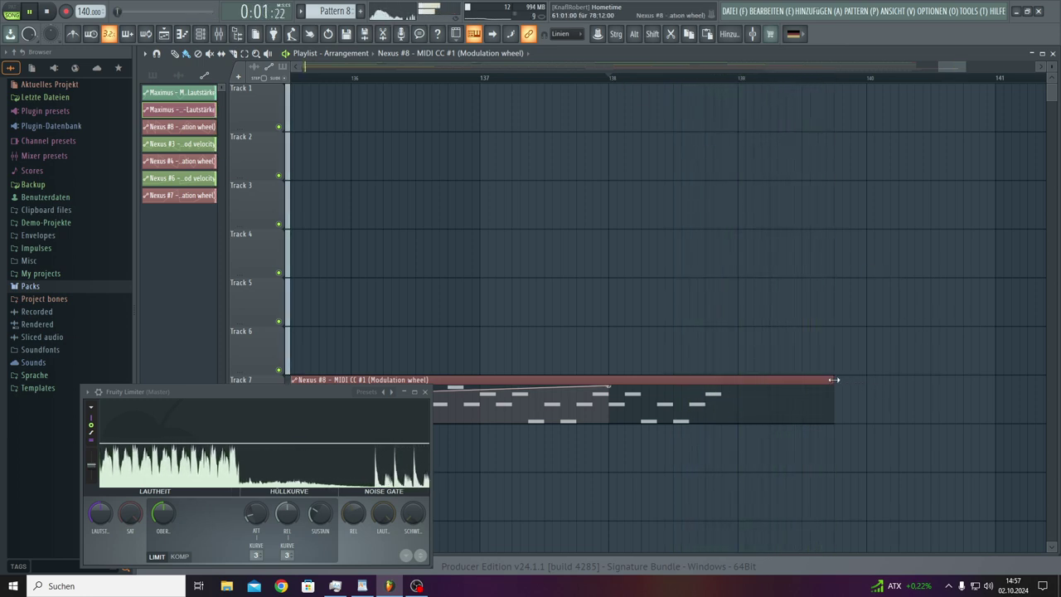
left_click_drag(834, 380, 994, 386)
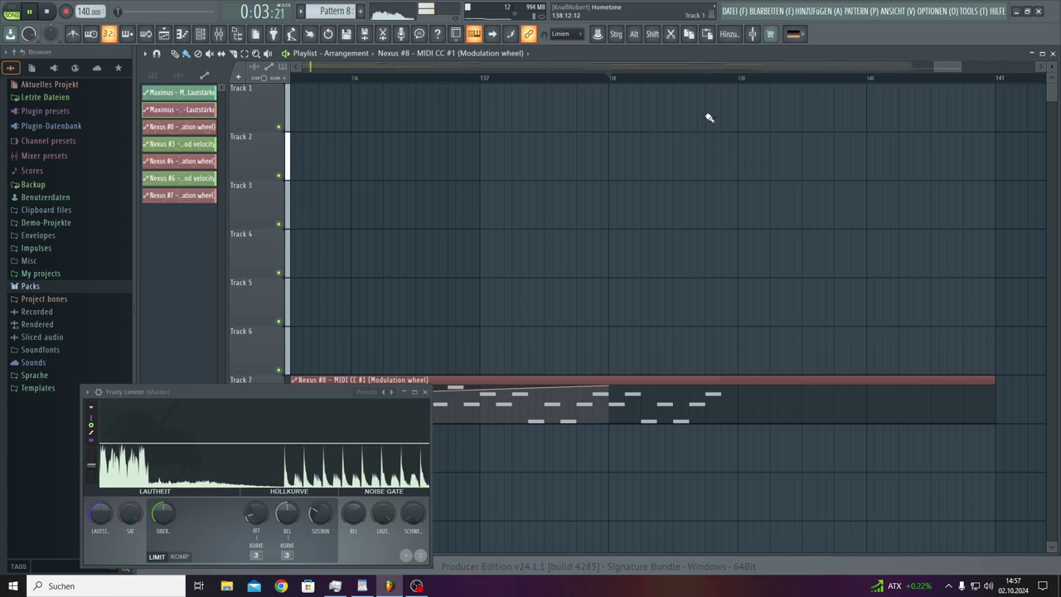
- Save the Hometime project with the changed ending
left_click_drag(935, 66, 302, 65)
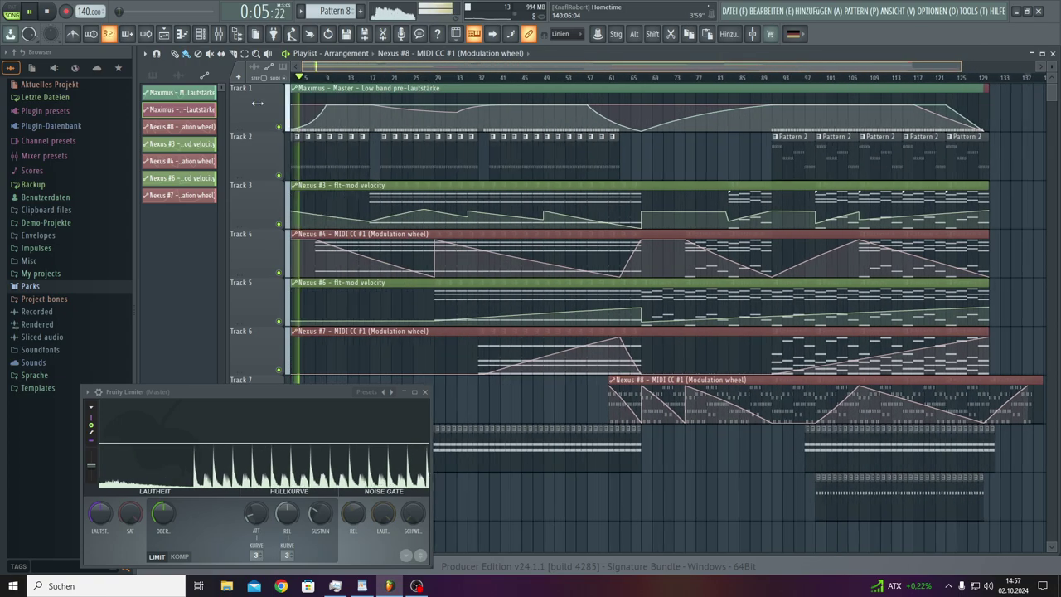
left_click(734, 11)
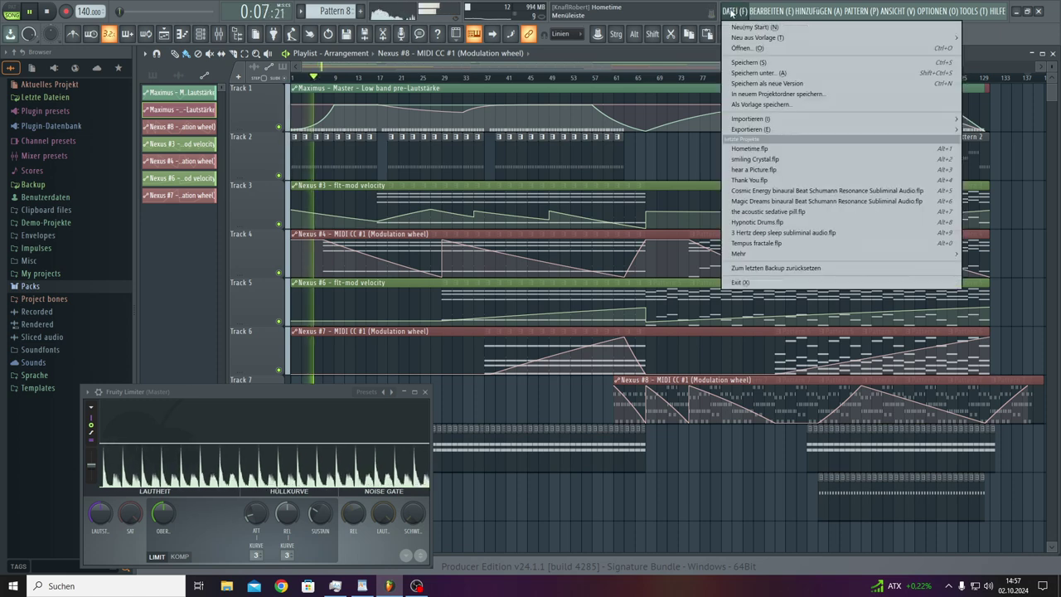
left_click(742, 61)
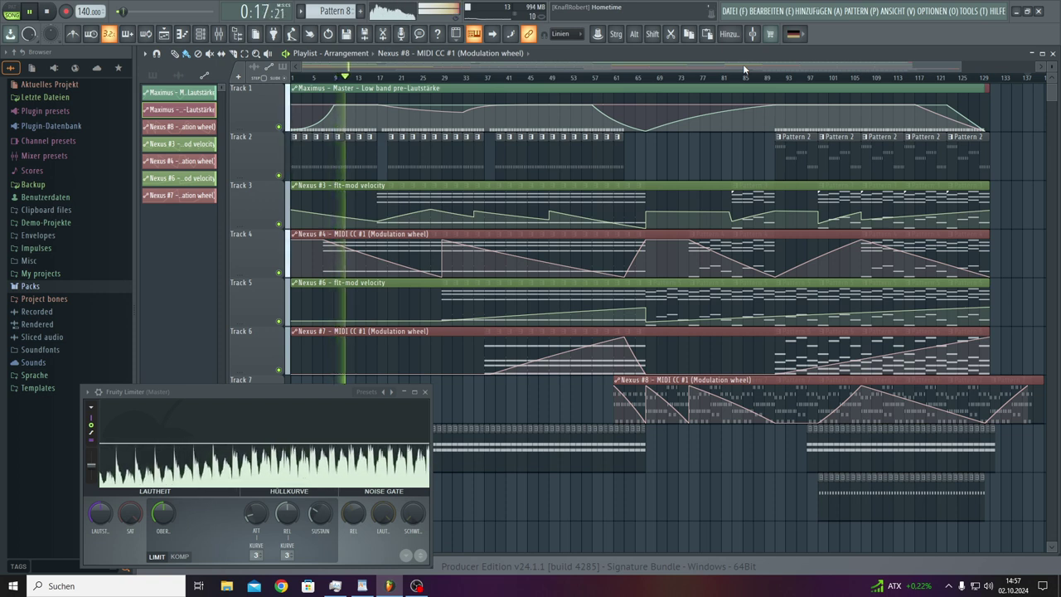
- List the patterns beside the playlist and review the full arrangement across all nine tracks
left_click(152, 76)
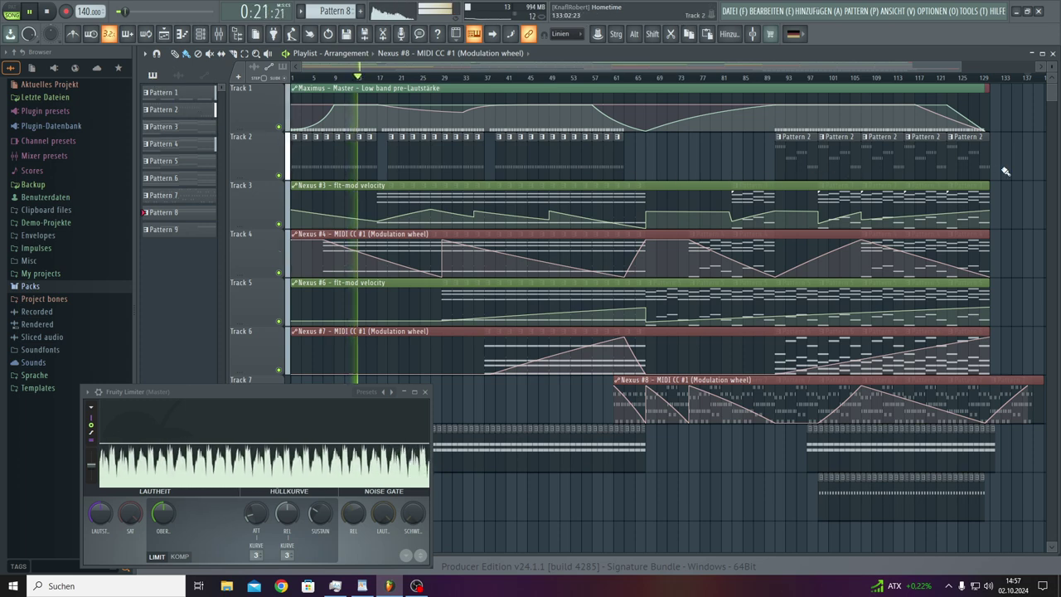
scroll(1042, 89, "down", 3)
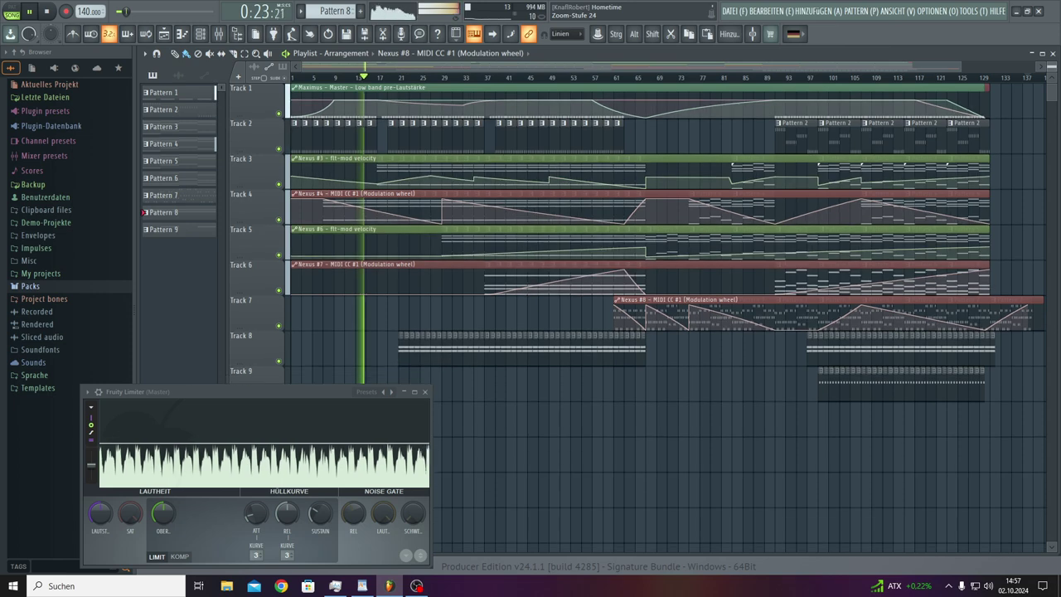
scroll(663, 77, "down", 2)
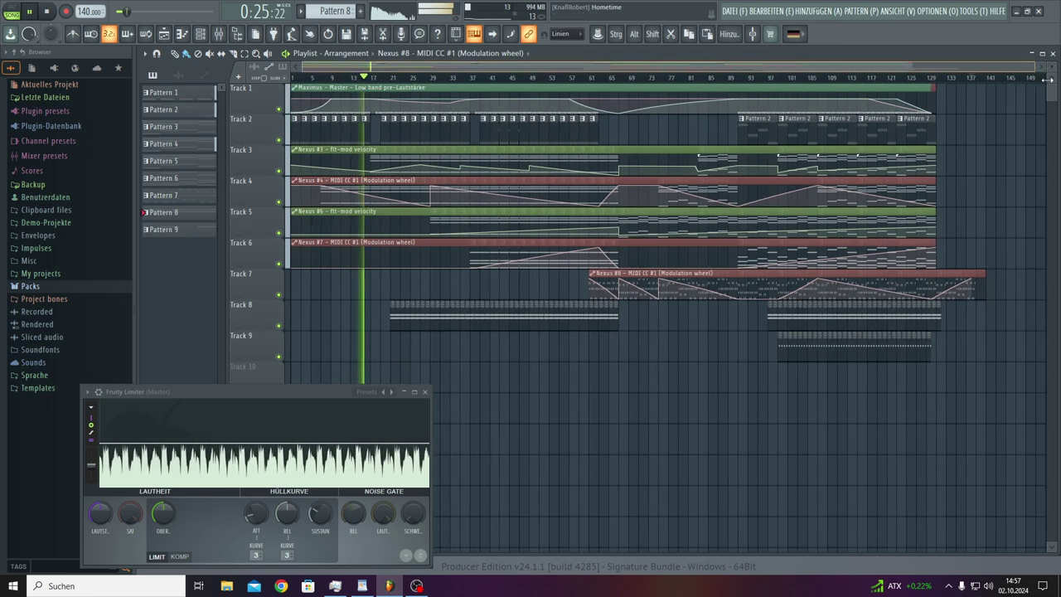